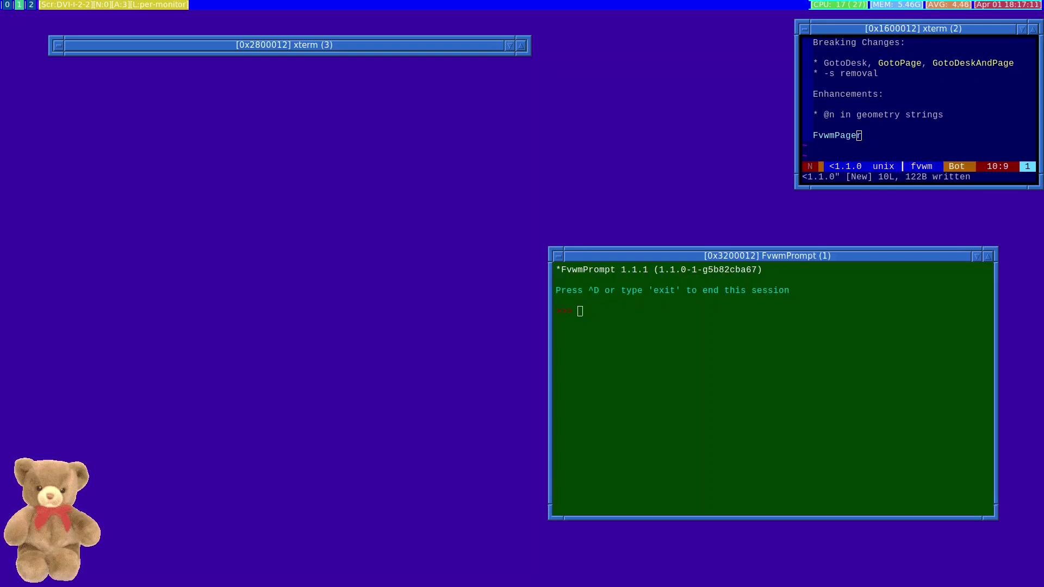
Enter GotoDesk EDP1 0 at the FvwmPrompt line, correcting the lowercase monitor name to capitals
click(764, 494)
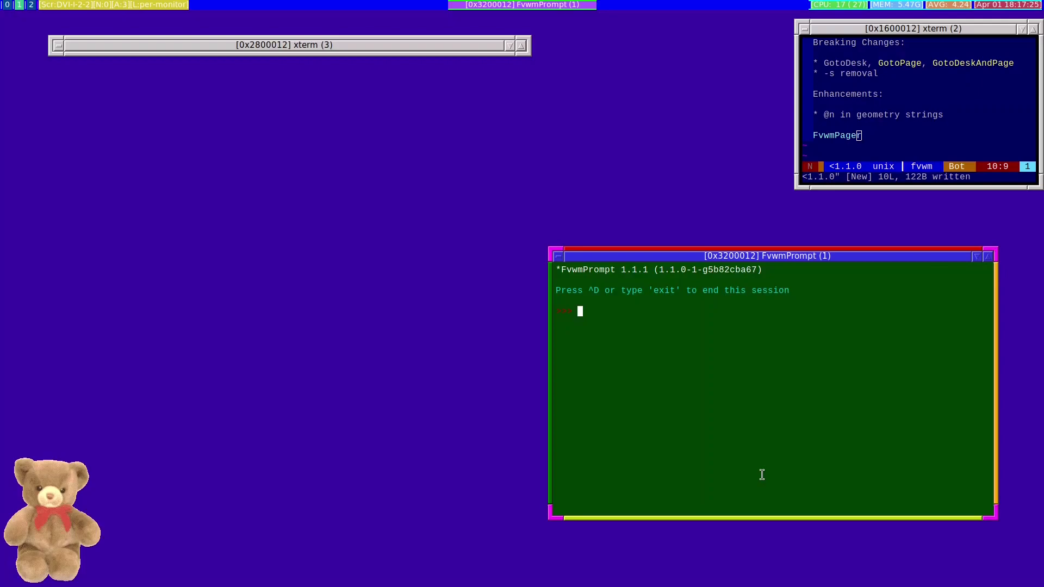
text(GotoDesk EDP1 0)
Insert 'screen' before EDP1 so the command reads GotoDesk screen EDP1 0
key(Left)
key(Left)
key(Left)
key(Left)
key(Left)
key(Left)
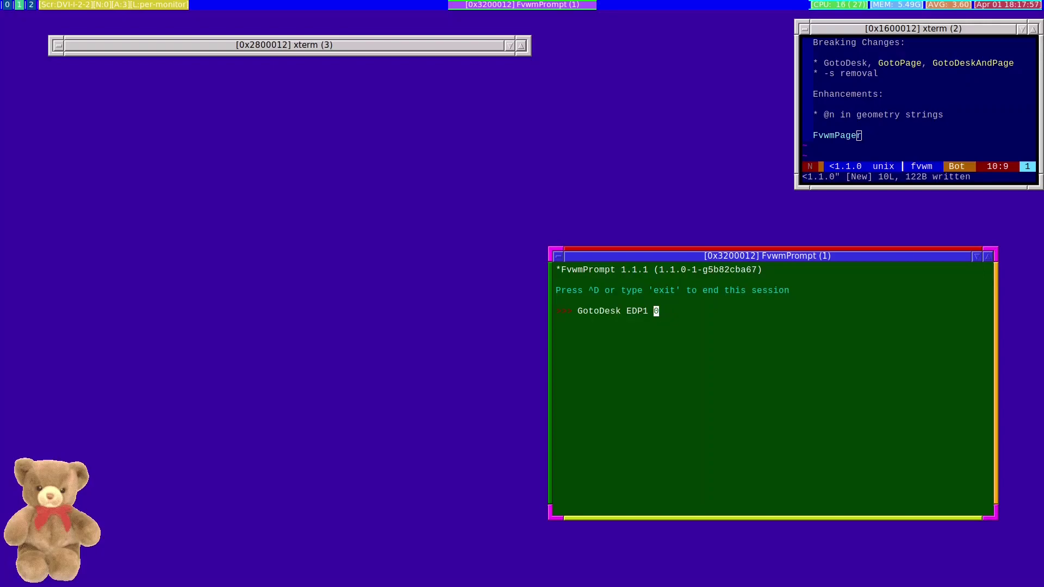
text(screen)
Clear the GotoDesk command and type DesktopConfiguration per-monitor in its place
key(Right)
key(Right)
key(Right)
key(Right)
key(Right)
key(Right)
key(BackSpace)
key(BackSpace)
key(BackSpace)
key(BackSpace)
key(BackSpace)
key(BackSpace)
key(BackSpace)
key(BackSpace)
key(BackSpace)
key(BackSpace)
key(BackSpace)
key(BackSpace)
key(BackSpace)
key(BackSpace)
key(BackSpace)
key(BackSpace)
key(BackSpace)
key(BackSpace)
key(BackSpace)
key(BackSpace)
key(BackSpace)
text(DesktopConfiguration per-m)
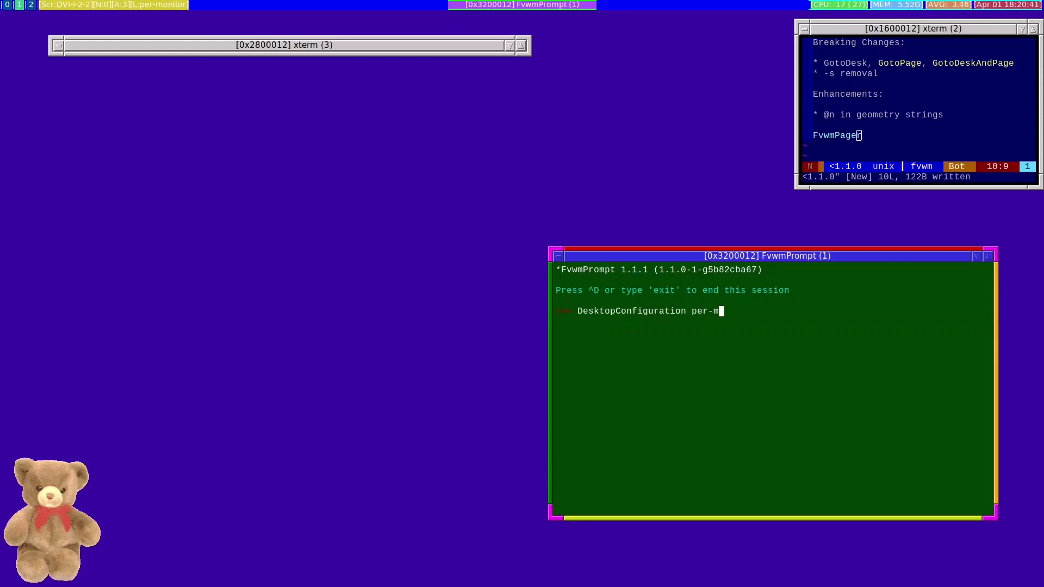
text(onitor)
Erase the DesktopConfiguration per-monitor text, leaving the prompt empty
key(BackSpace)
key(BackSpace)
key(BackSpace)
key(BackSpace)
key(BackSpace)
key(BackSpace)
key(BackSpace)
key(BackSpace)
key(BackSpace)
key(BackSpace)
key(BackSpace)
key(BackSpace)
key(BackSpace)
key(BackSpace)
key(BackSpace)
key(BackSpace)
key(BackSpace)
key(BackSpace)
key(BackSpace)
key(BackSpace)
key(BackSpace)
key(BackSpace)
key(BackSpace)
key(BackSpace)
key(BackSpace)
key(BackSpace)
key(BackSpace)
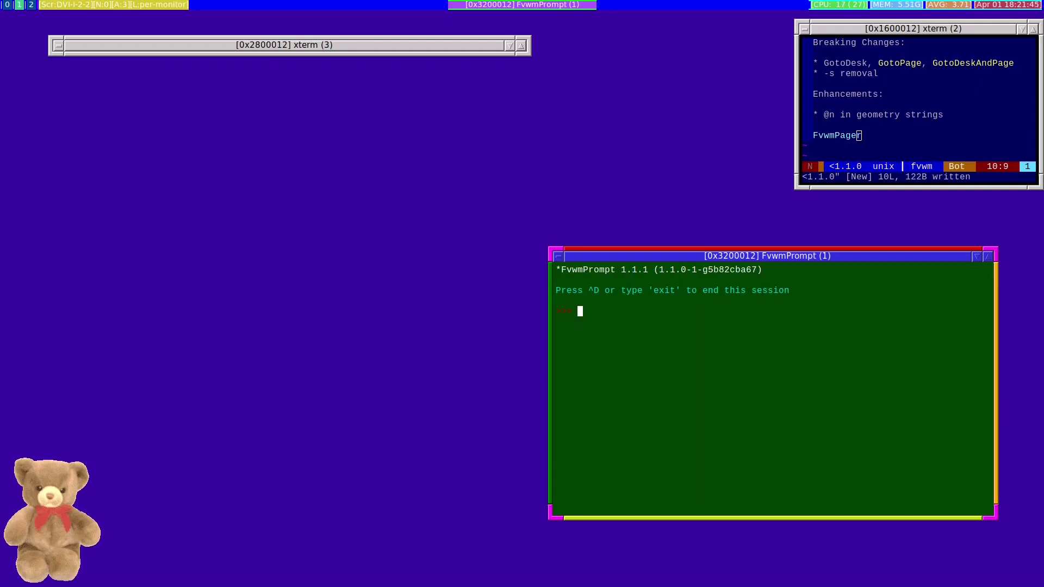
Run FvwmButtons -g 400x100, then recall it and append a +0+100 offset
text(FvwmButtons -g 400x100)
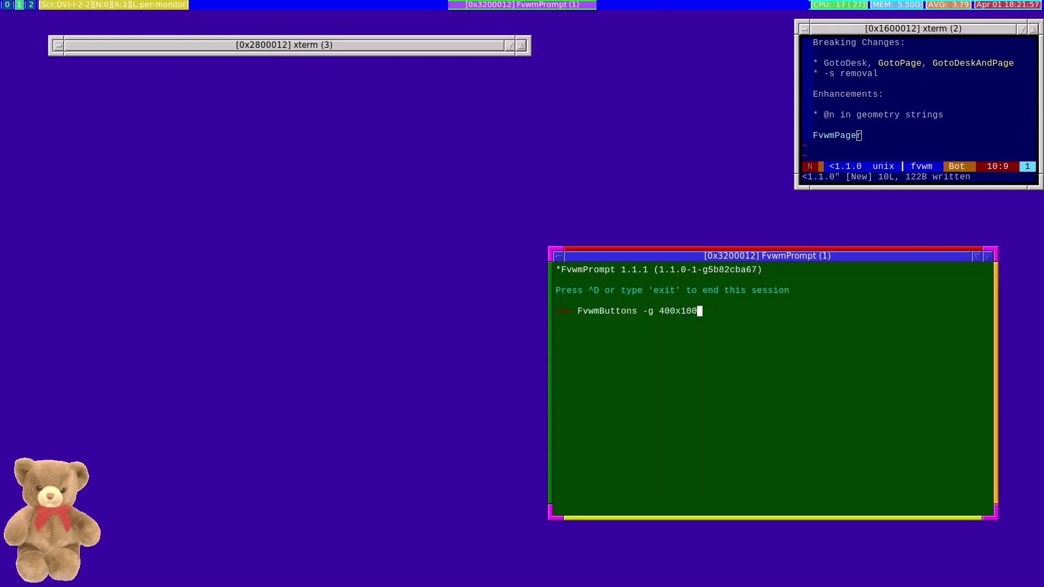
key(Return)
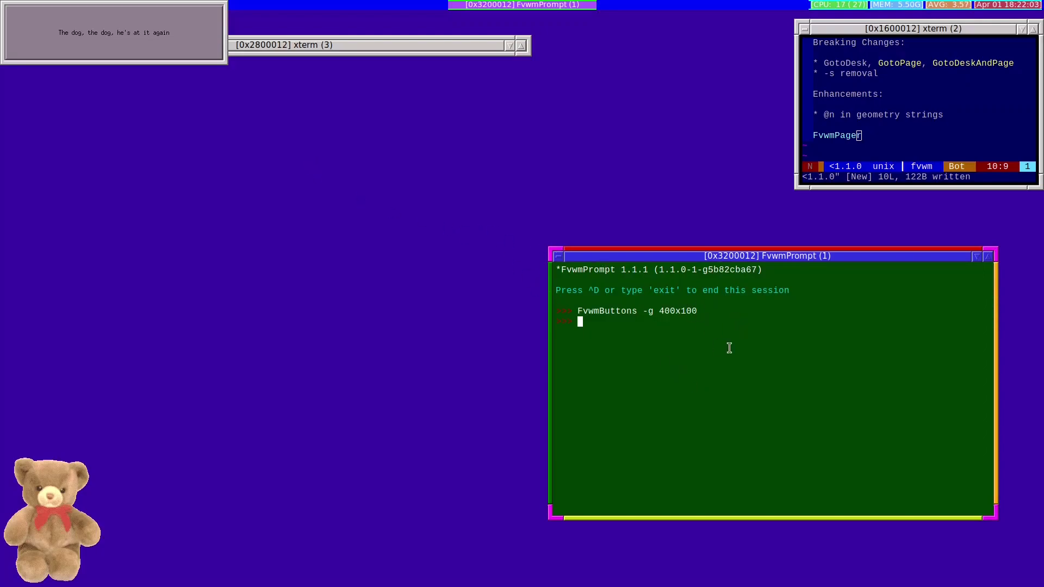
key(Up)
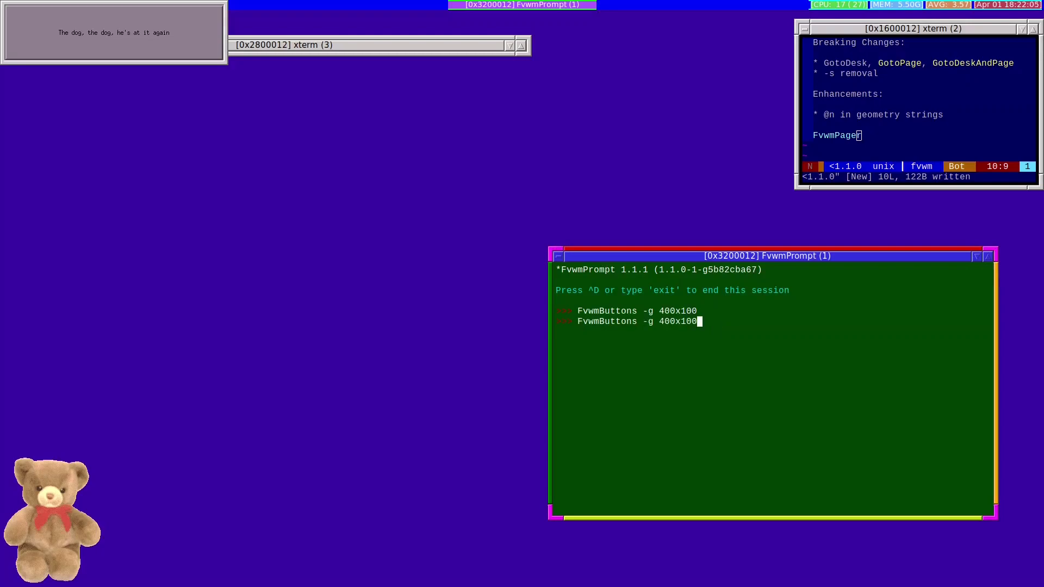
text(+0+100)
Run the 400x100+0+100 panel command, then rerun it aimed at monitor DP-1
key(Return)
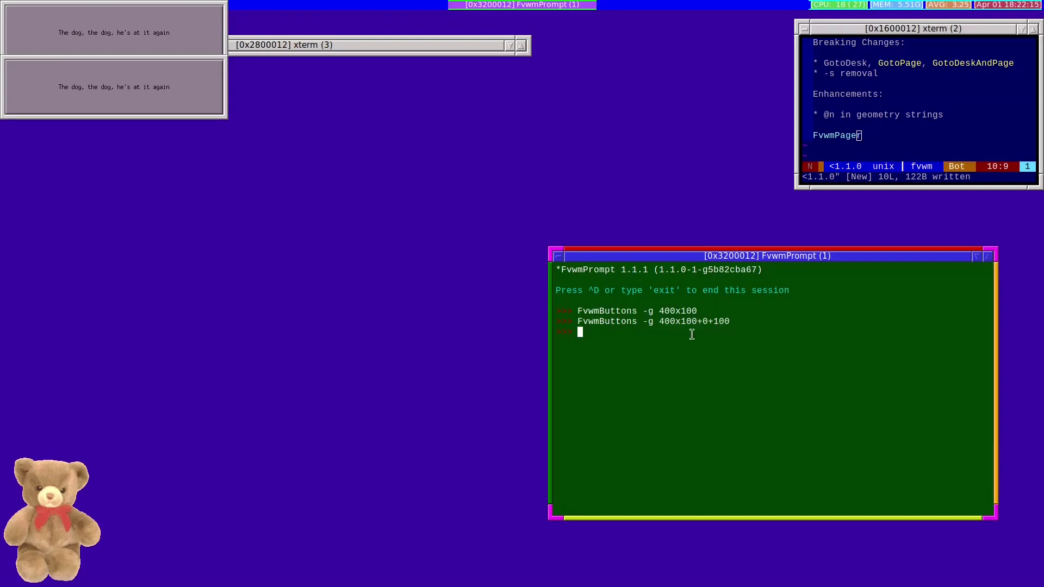
key(Up)
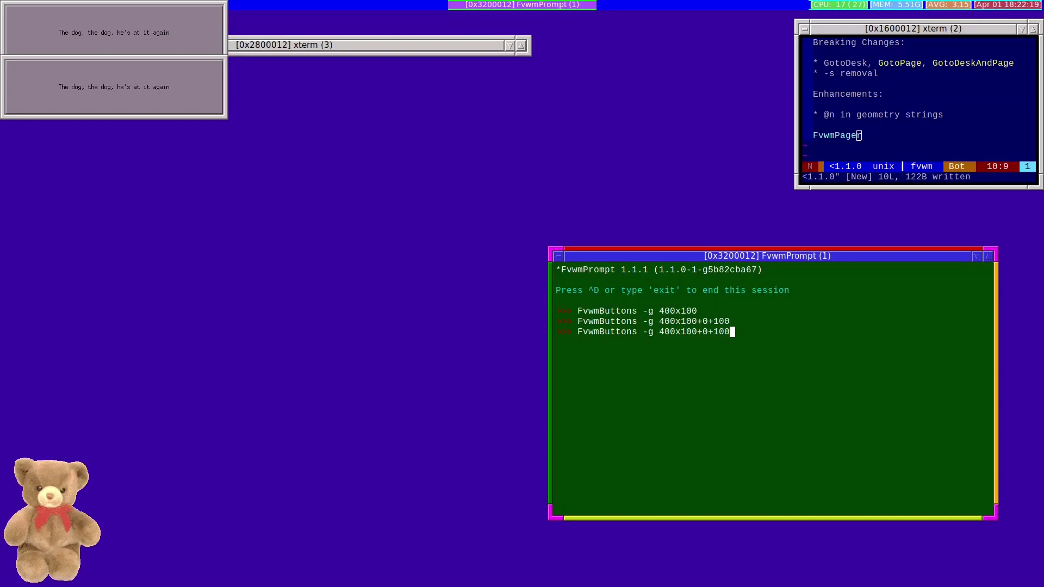
text(@DP-1)
key(Return)
Run FvwmButtons -g 400x100+0+100@0, targeting monitor 0 instead of DP-1
key(Up)
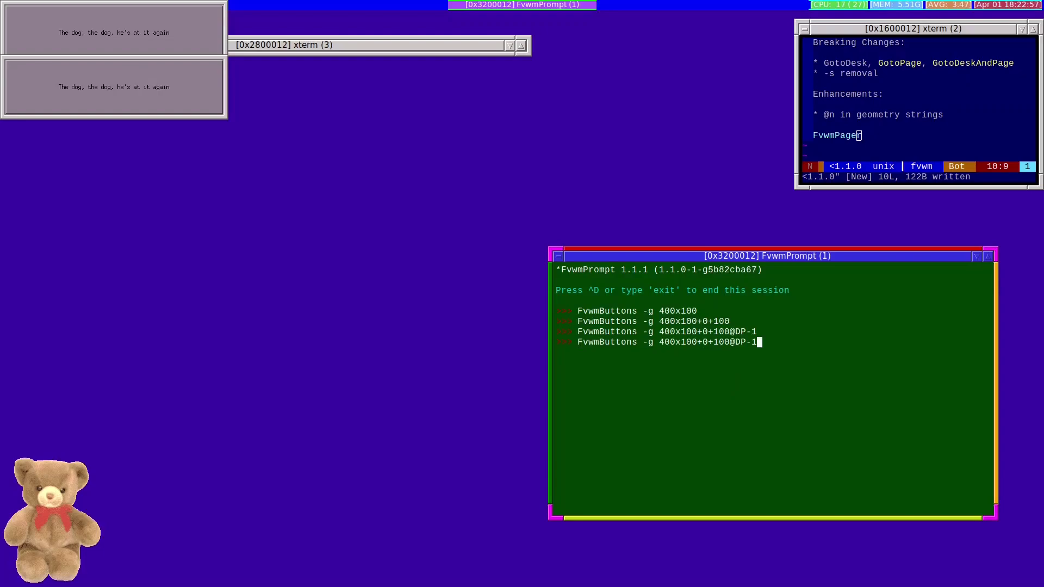
key(BackSpace)
key(BackSpace)
key(BackSpace)
key(BackSpace)
text(0)
key(Return)
Move the new button panel to the left of the prompt window
click(195, 116)
click(197, 121)
click(357, 260)
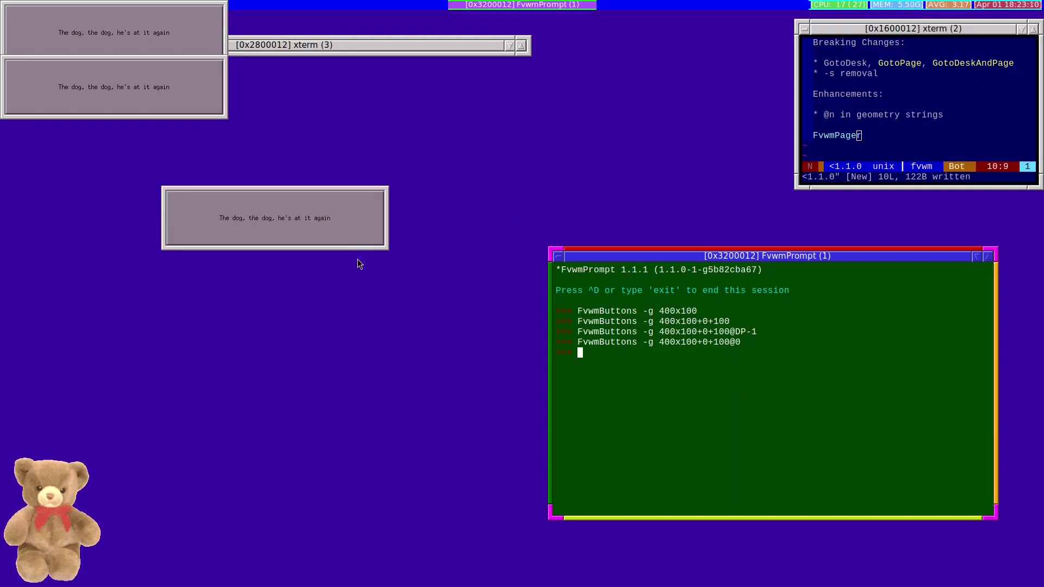
Run FvwmButtons -g 400x100+0+100@1, switching the target from monitor 0 to 1
key(Up)
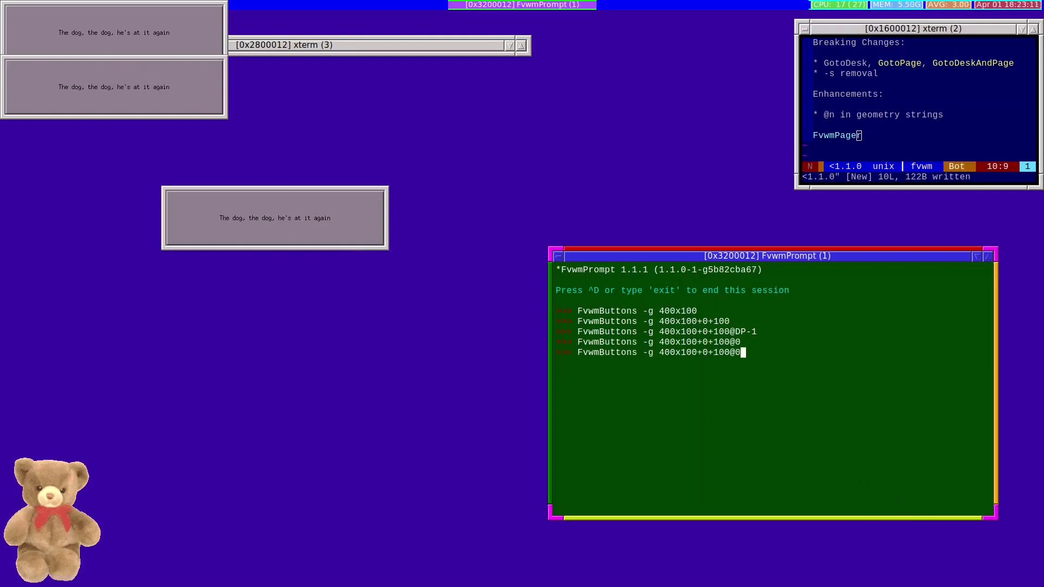
key(BackSpace)
text(1)
key(Return)
Close the middle, lower and top FvwmButtons windows through their WindowOps menus
right_click(353, 250)
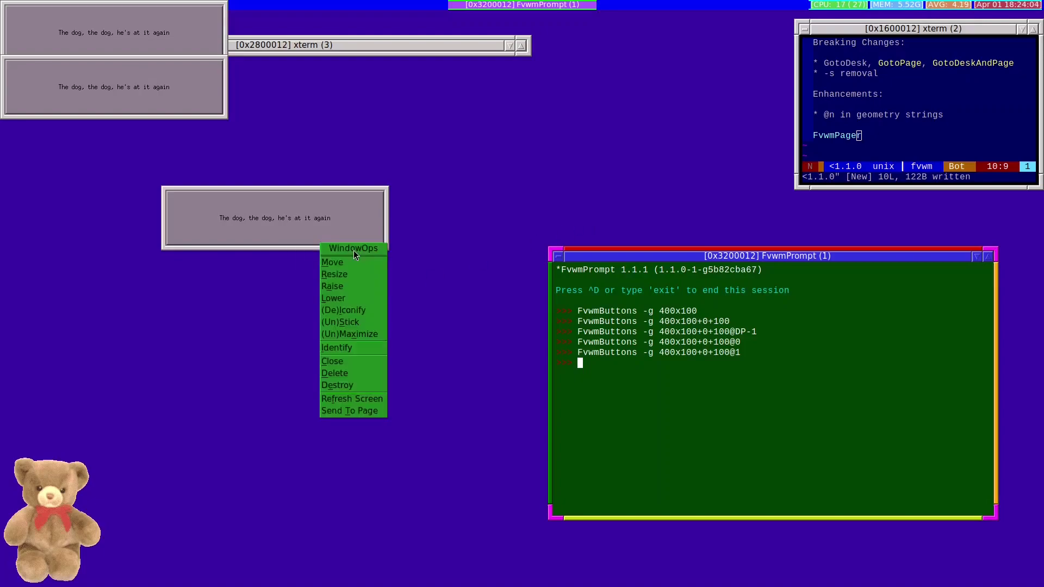
click(335, 362)
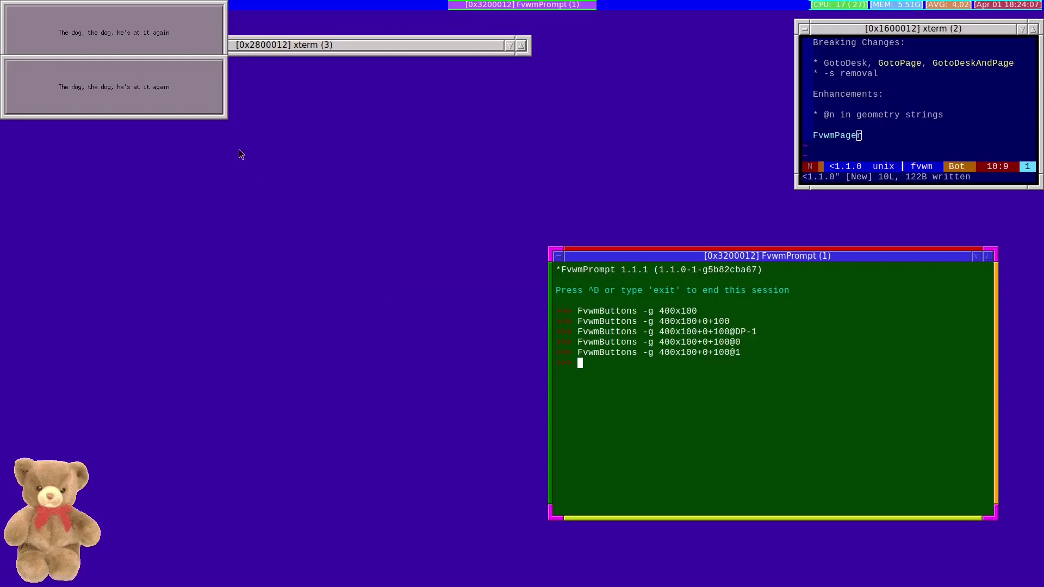
right_click(224, 116)
click(196, 232)
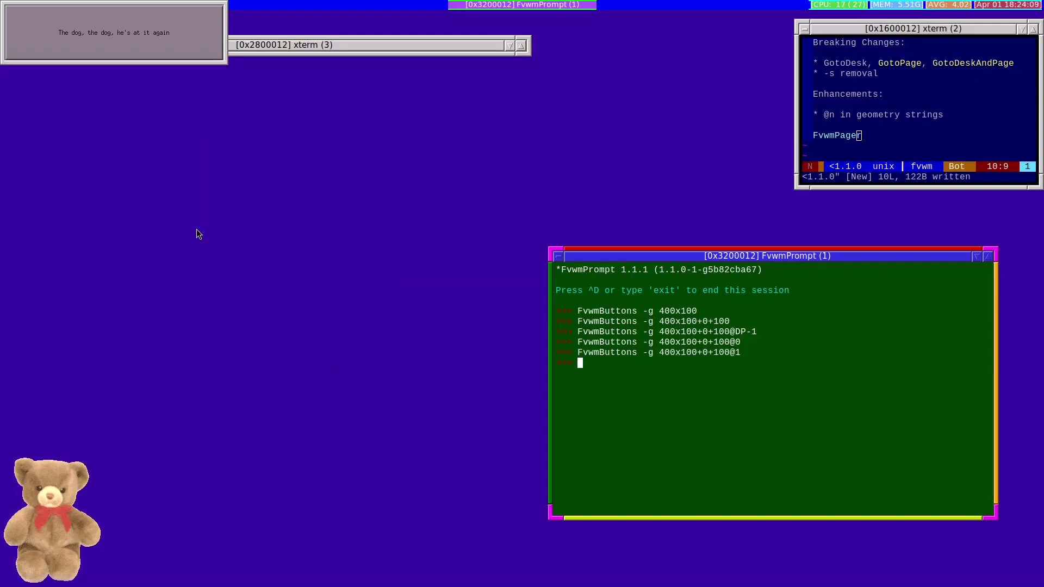
right_click(146, 63)
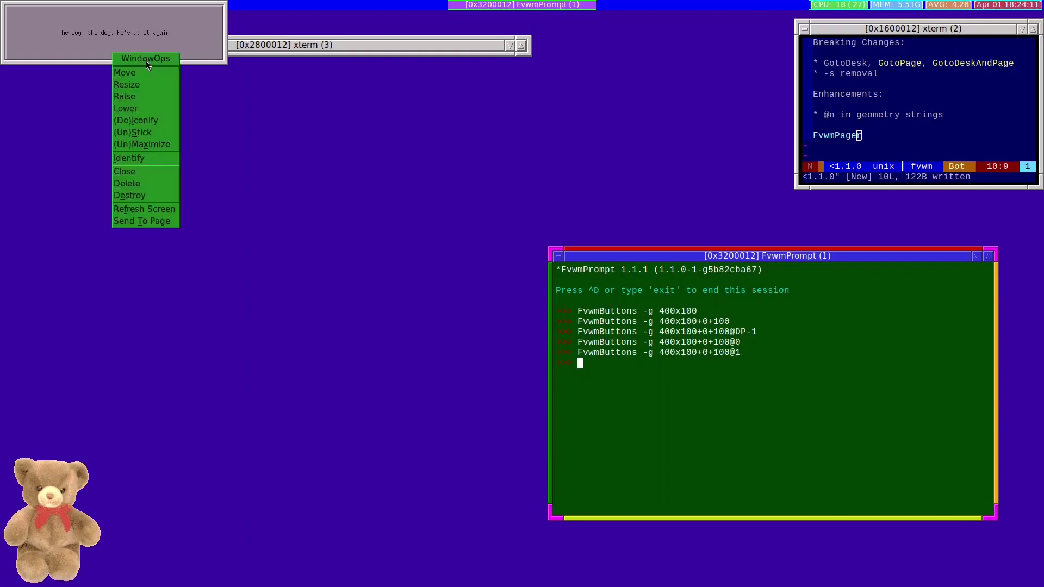
click(137, 173)
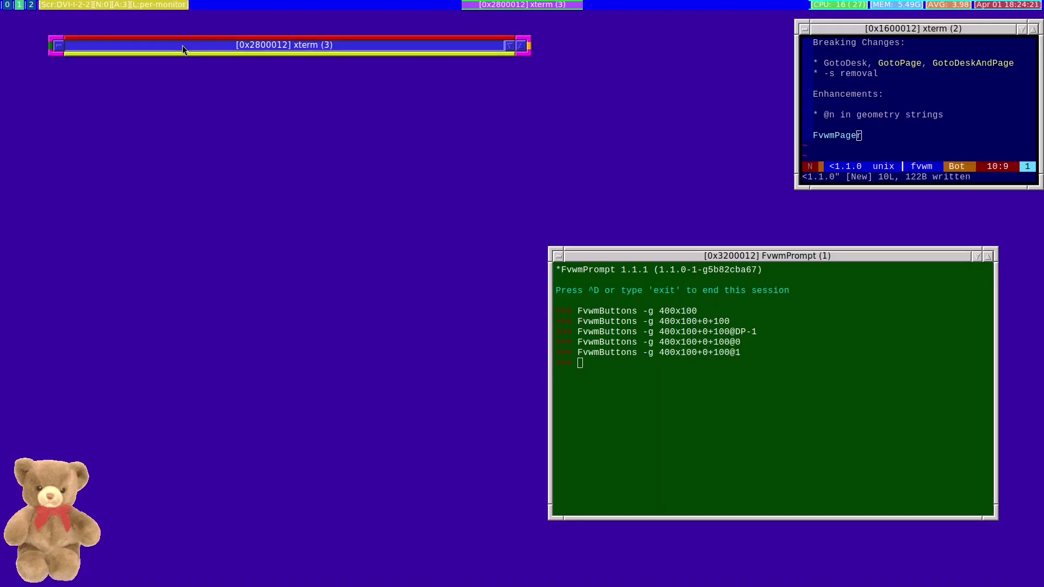
Unshade xterm (3) to reveal its fp-1.1.0 FvwmPager configuration file
scroll(182, 45, down, 1)
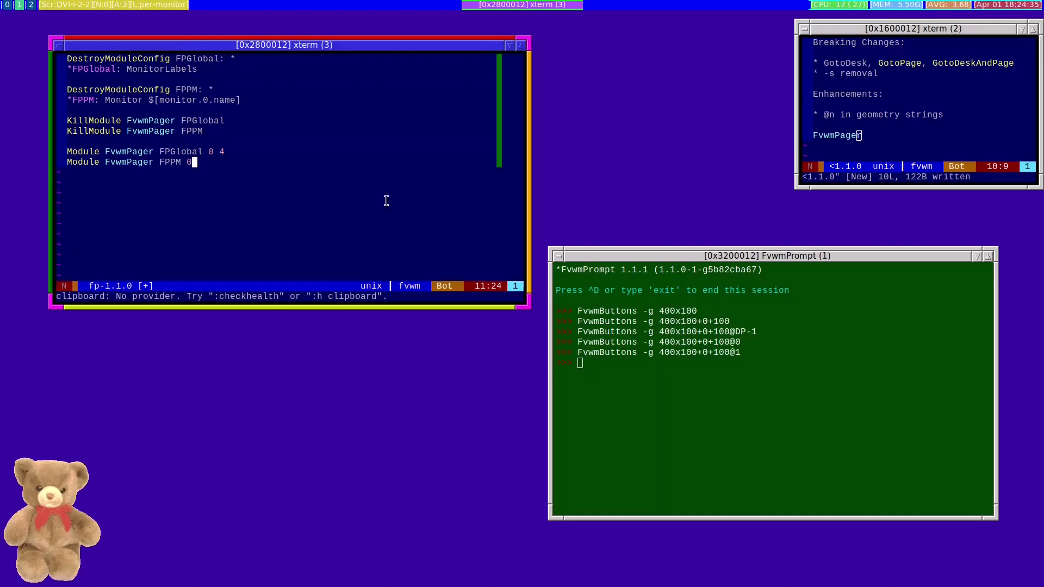
Run 'FvwmPager XXX 0 4' and drag the new desks 0–4 pager window higher up the screen
text(Fv)
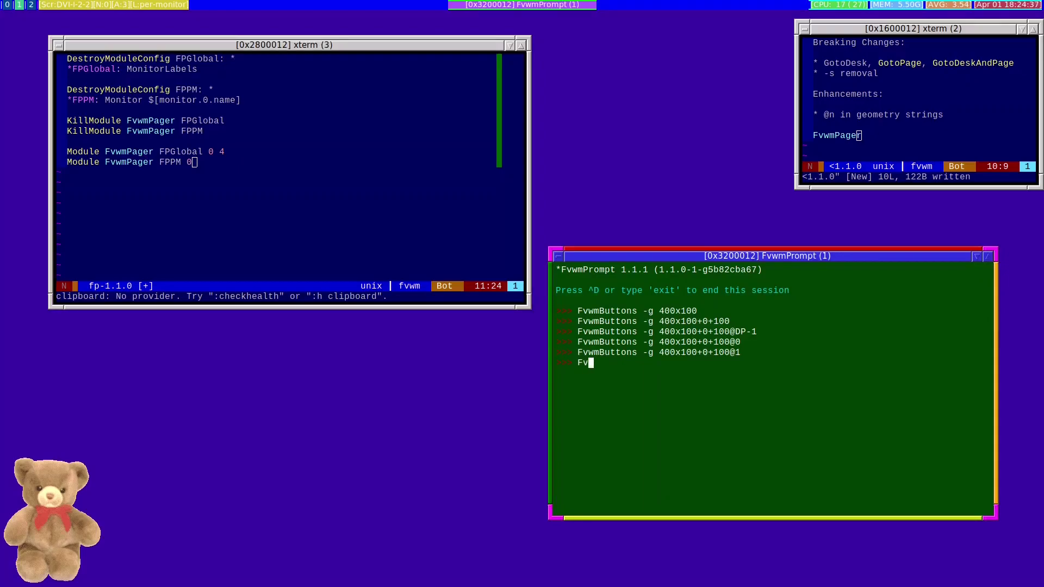
text(wmPager XXX 0 4)
key(Return)
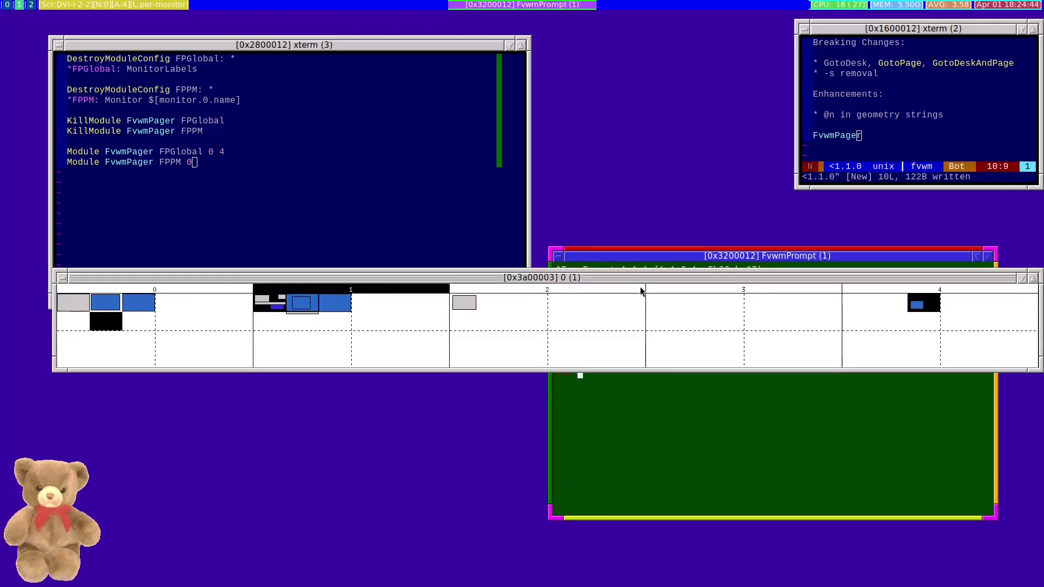
drag(637, 276, 620, 158)
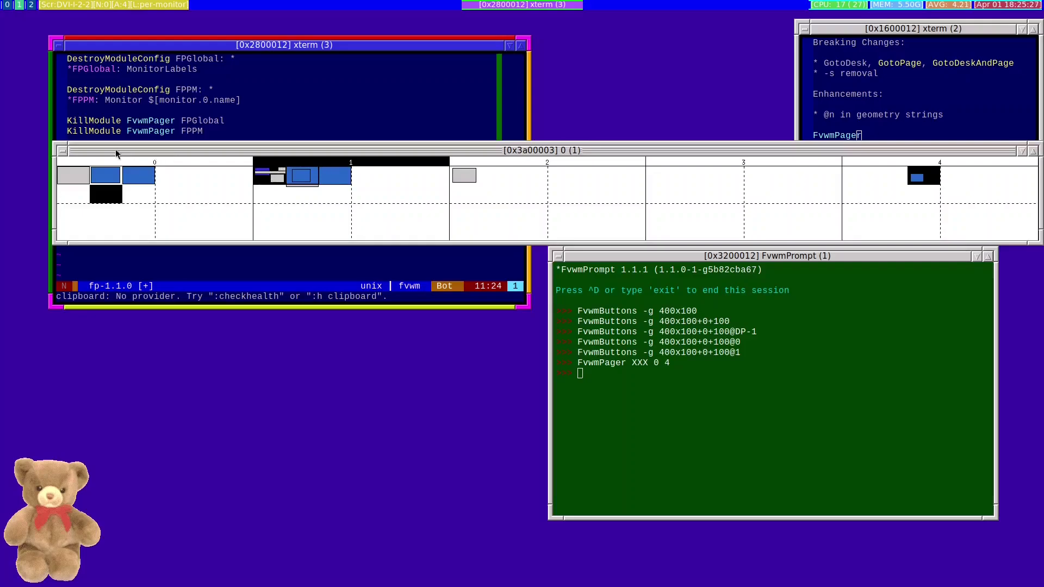
click(64, 170)
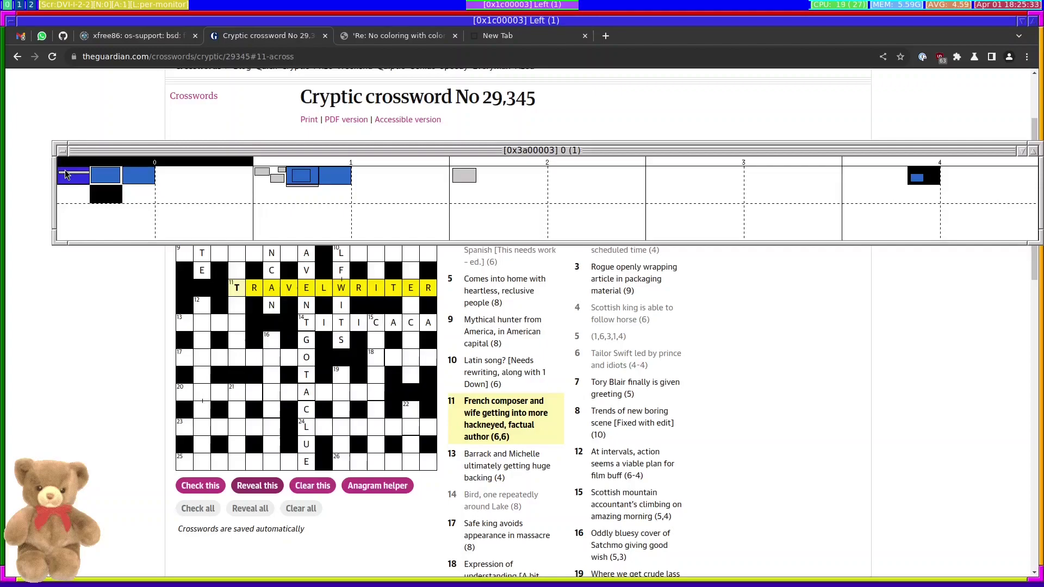
click(266, 175)
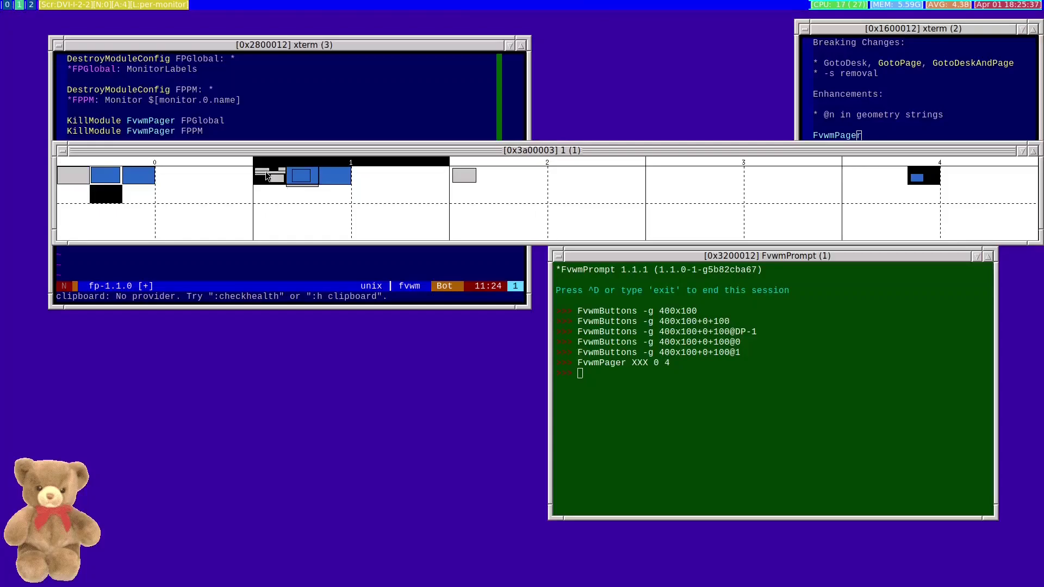
click(465, 179)
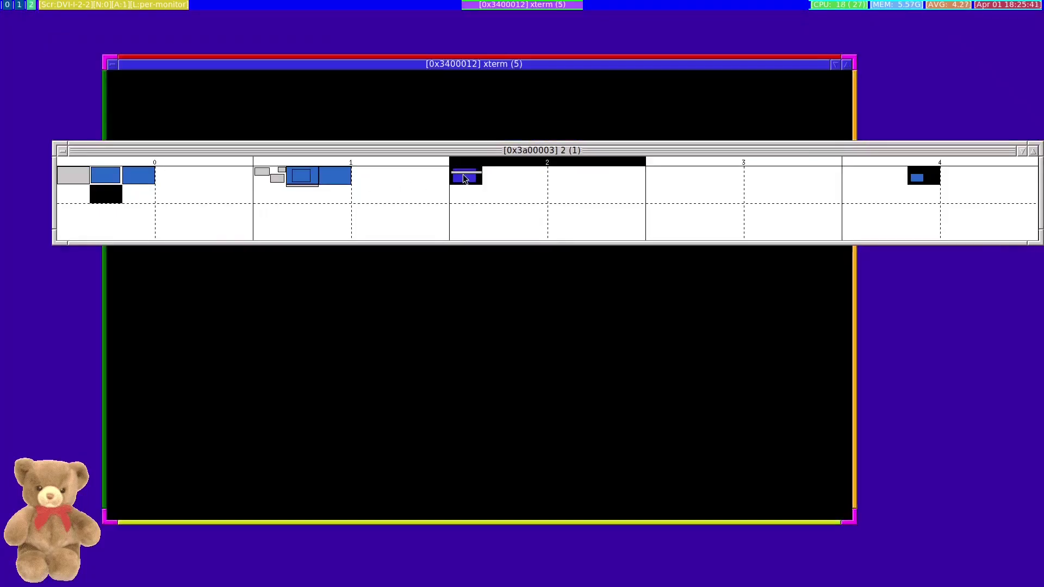
click(60, 182)
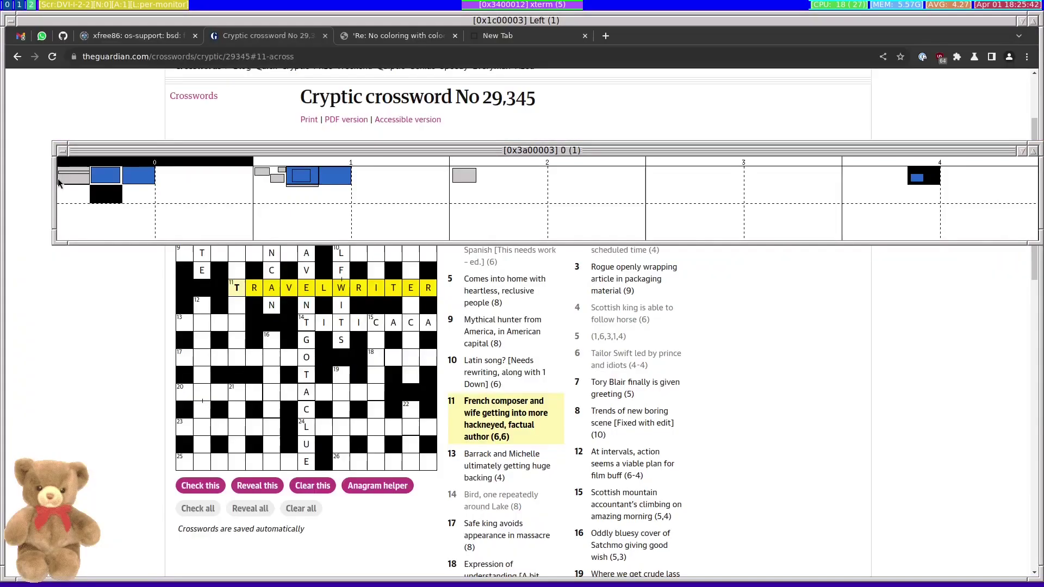
click(268, 182)
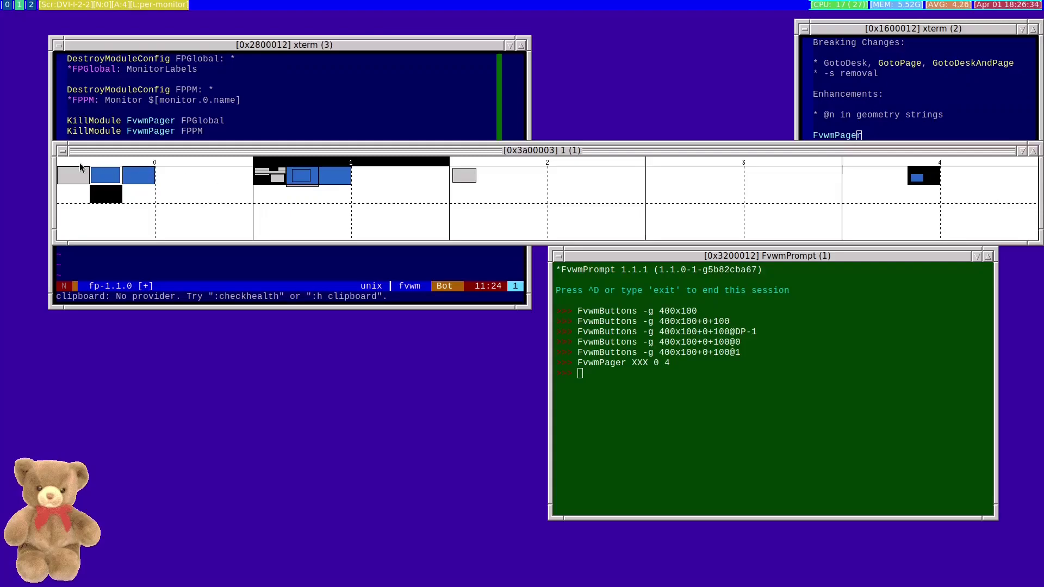
Close the XXX pager window with its close button
click(60, 151)
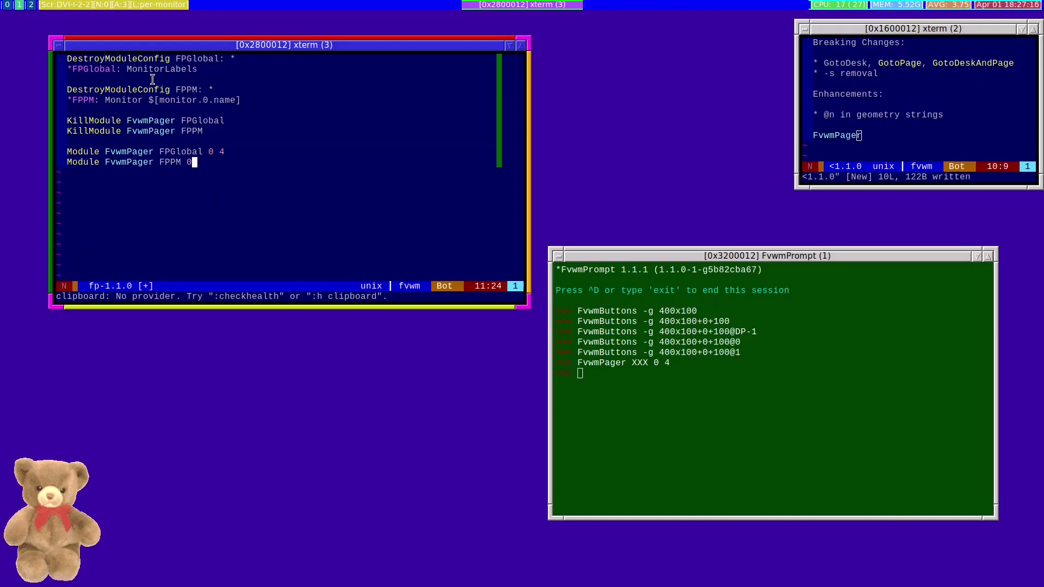
Run 'FvwmPager FPGlobal 0 4' to open the monitor-labelled pager for desks 0–4
text(F)
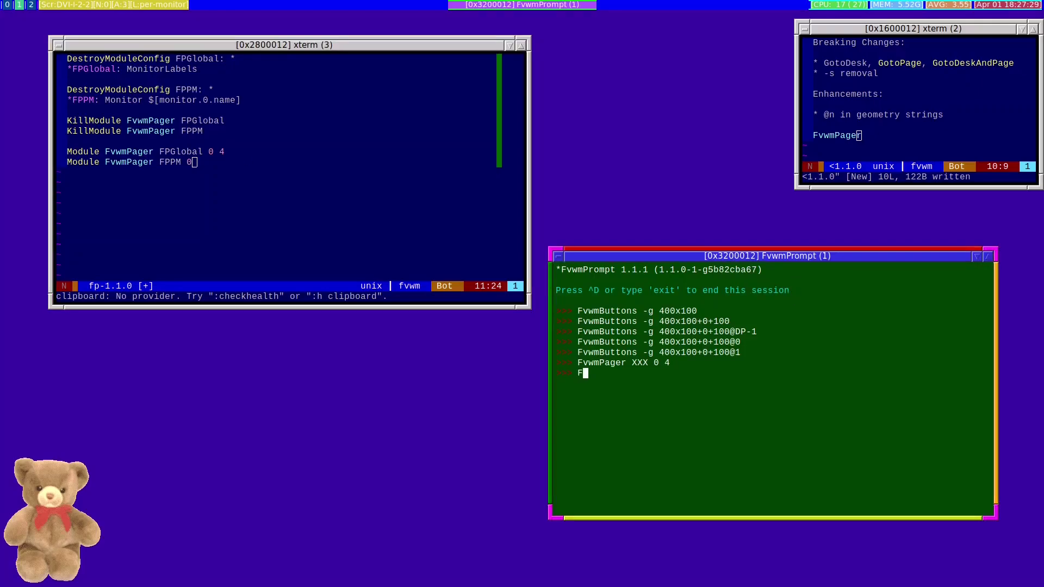
text(vwmPager FPGlobal 0 4)
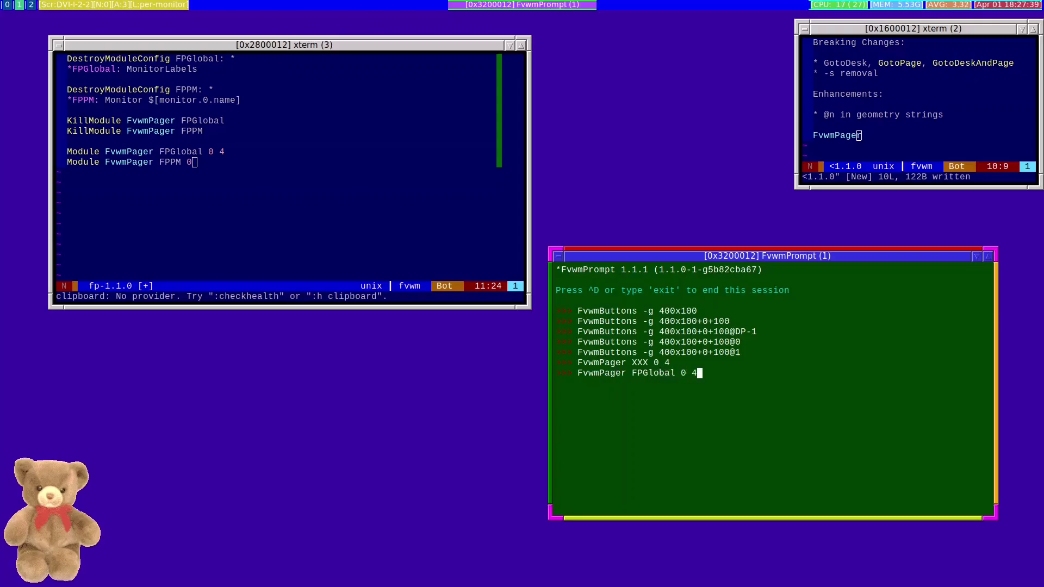
key(Return)
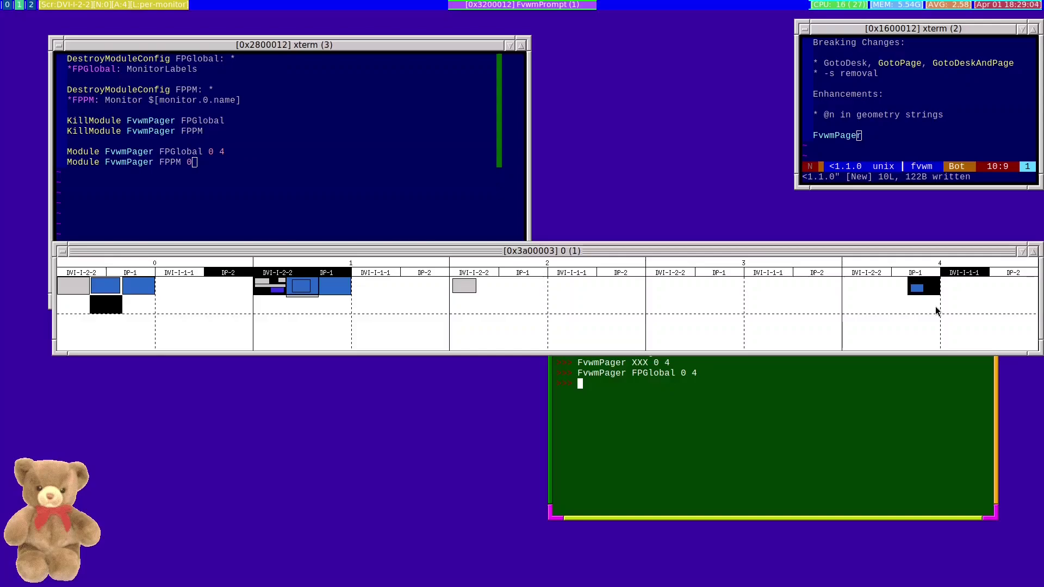
Check desk 1's lower and upper pages, then recall the FPGlobal pager command and delete 'Global'
click(265, 316)
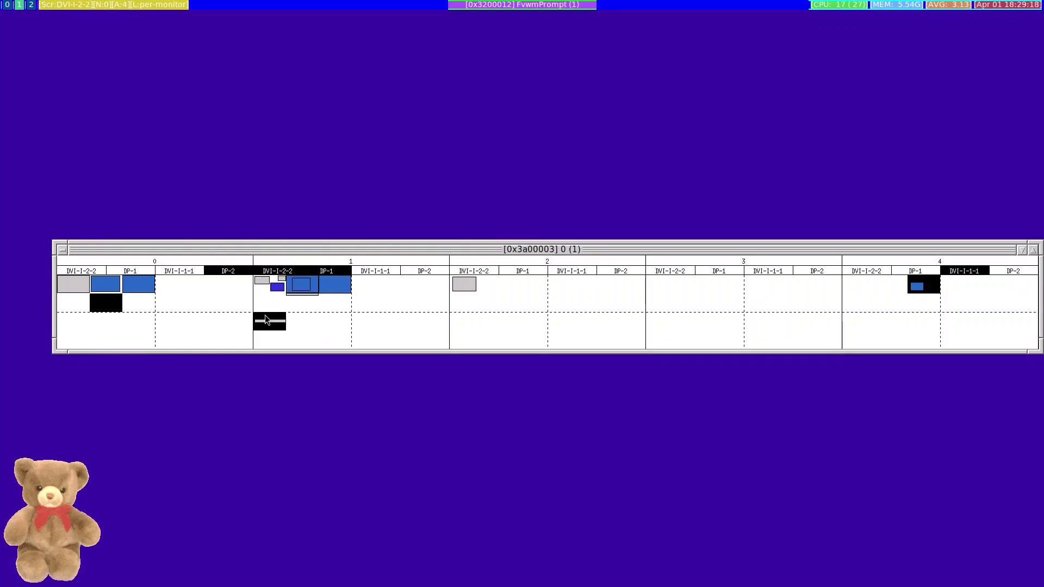
click(271, 285)
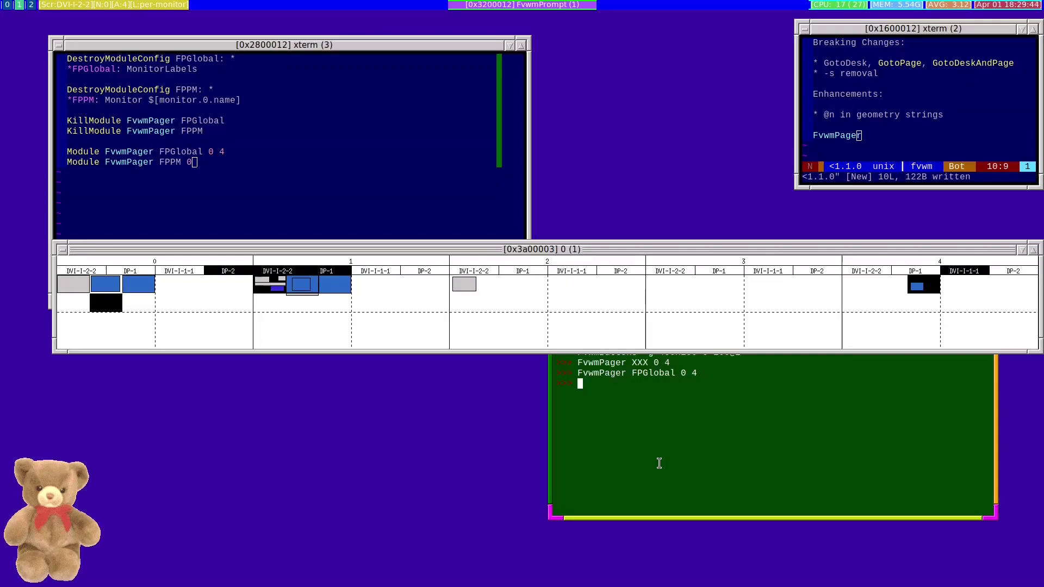
key(Up)
key(Left)
key(Left)
key(Left)
key(Left)
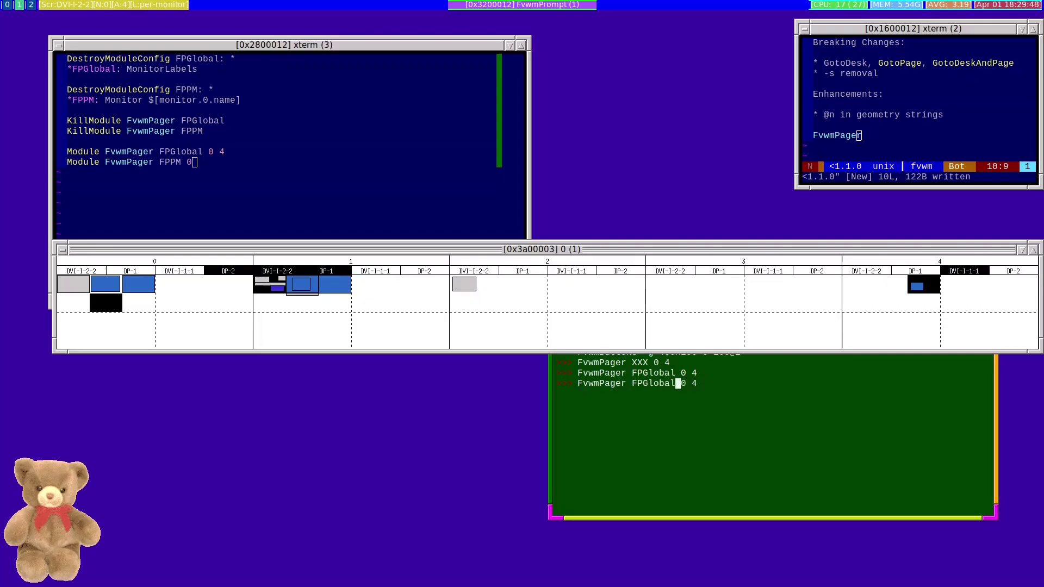
key(BackSpace)
key(BackSpace)
key(BackSpace)
key(BackSpace)
key(BackSpace)
key(BackSpace)
Run the edited 'FvwmPager FPPM 0 4' and drag the FPPM pager left beneath FPGlobal
text(PM)
key(Return)
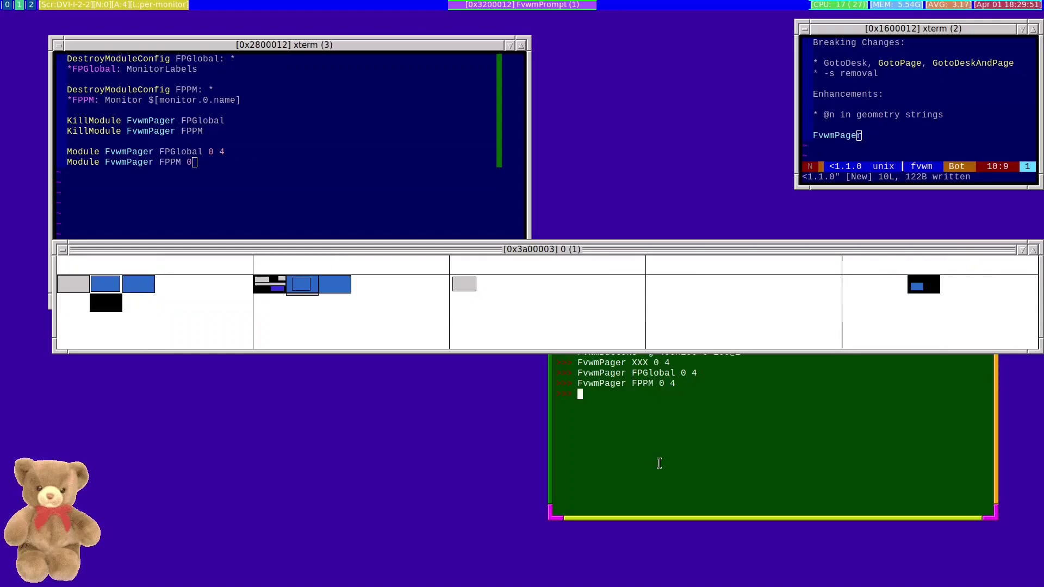
drag(552, 442, 242, 405)
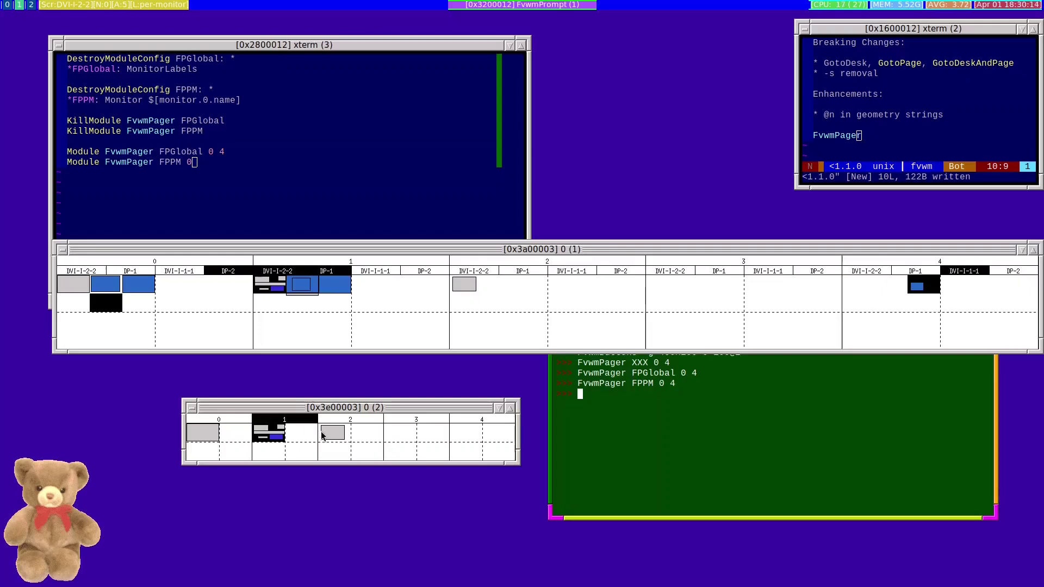
On desk 2, move the xterm to monitor DVI-I-1-1, through lower pages, then back upper-left; return to desk 1
click(321, 433)
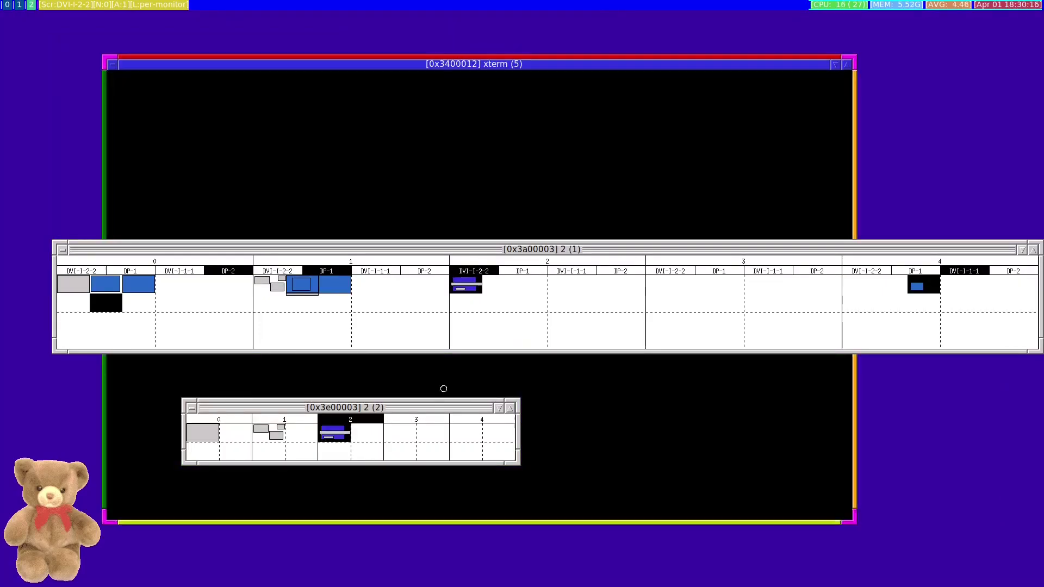
drag(463, 286, 327, 455)
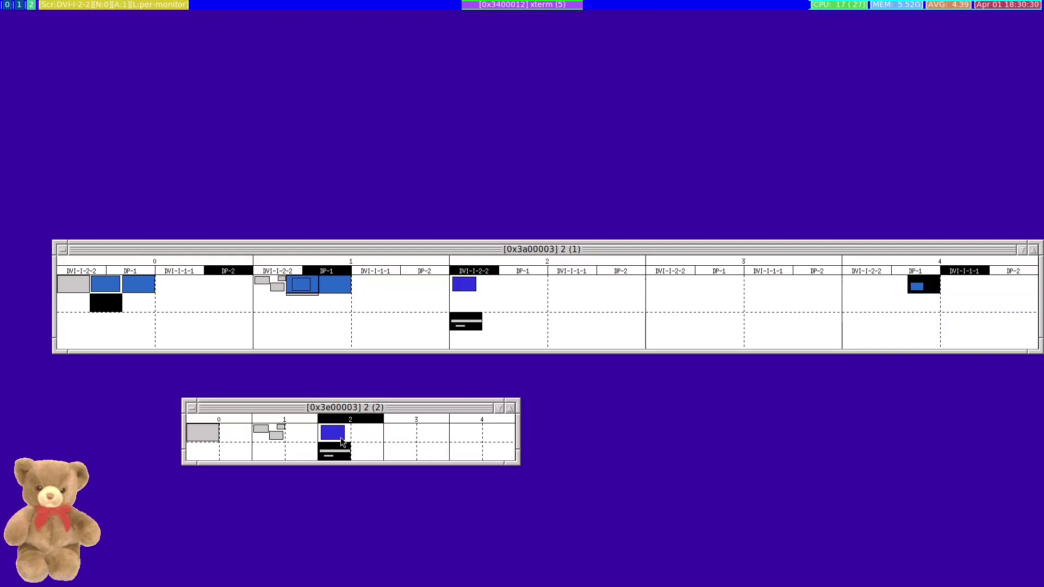
drag(340, 450, 364, 429)
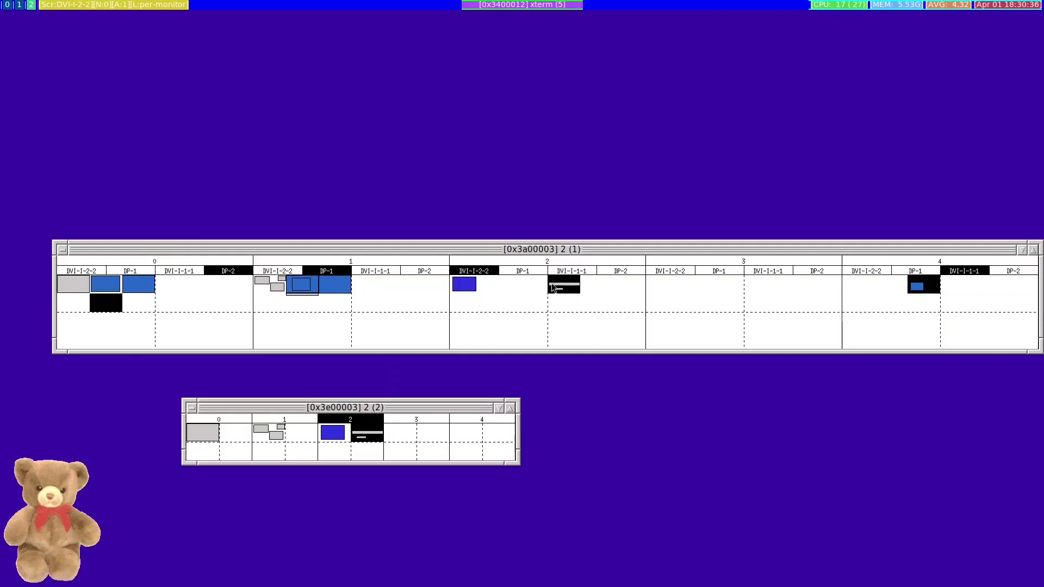
click(371, 457)
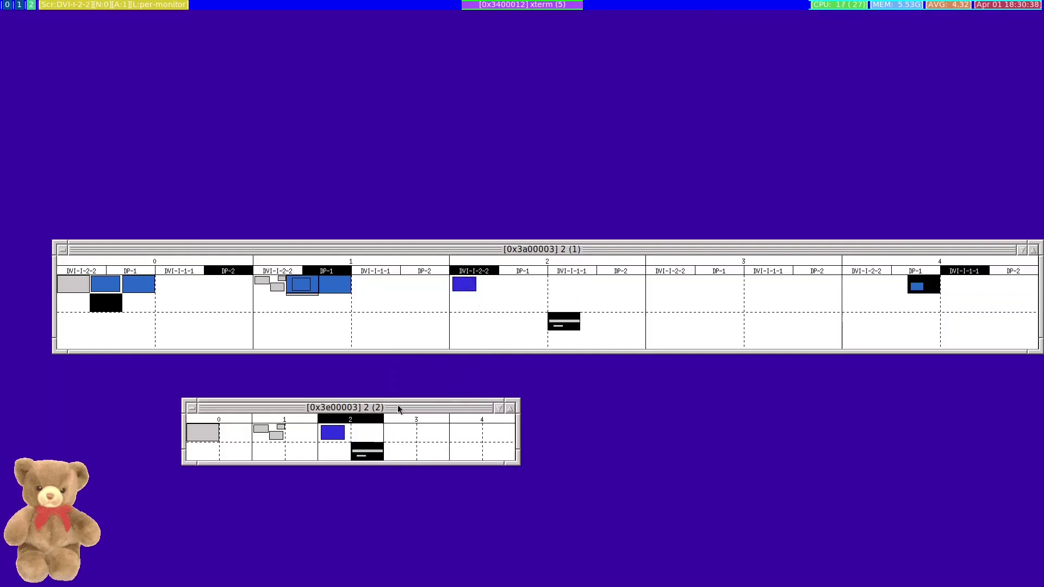
click(336, 453)
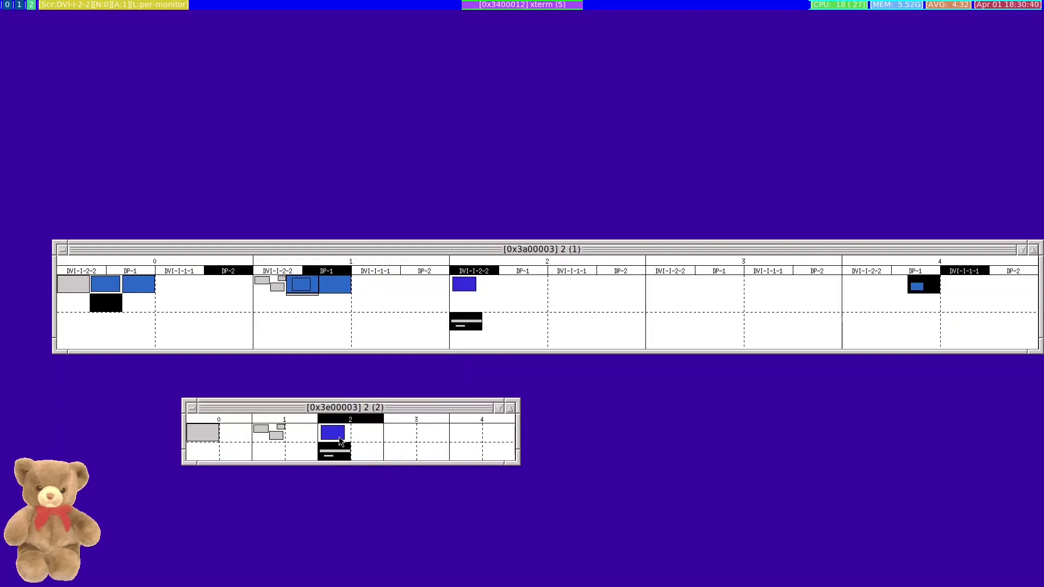
click(338, 436)
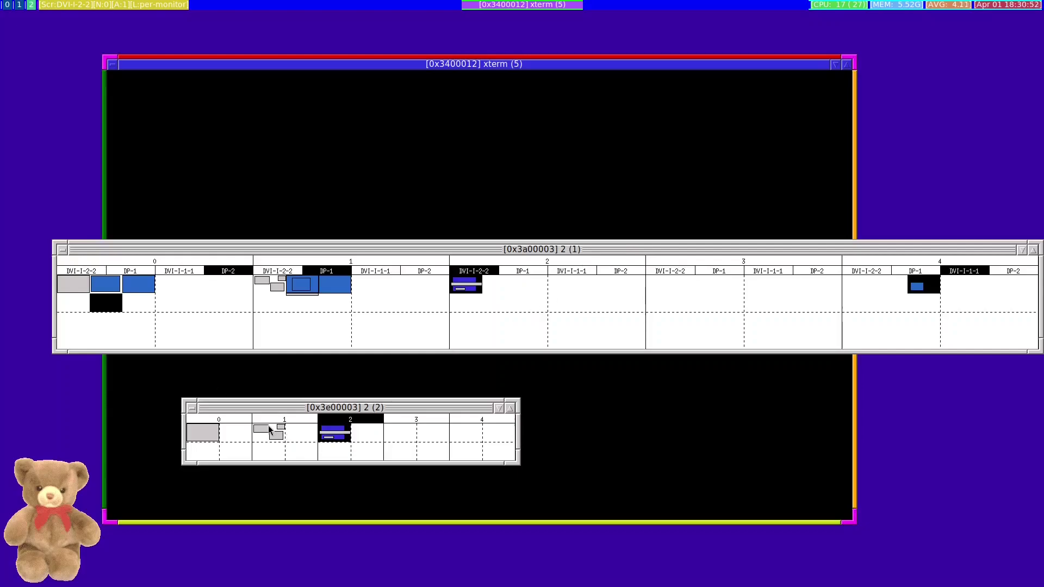
click(268, 425)
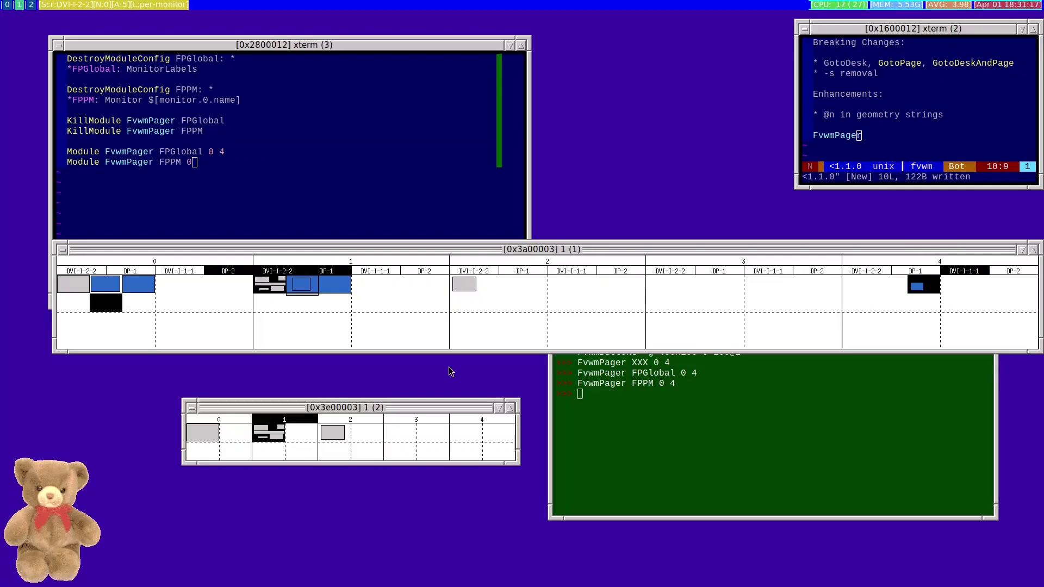
Open a new xterm with Super+Return and move it through the pager onto desk 0
key(super+Return)
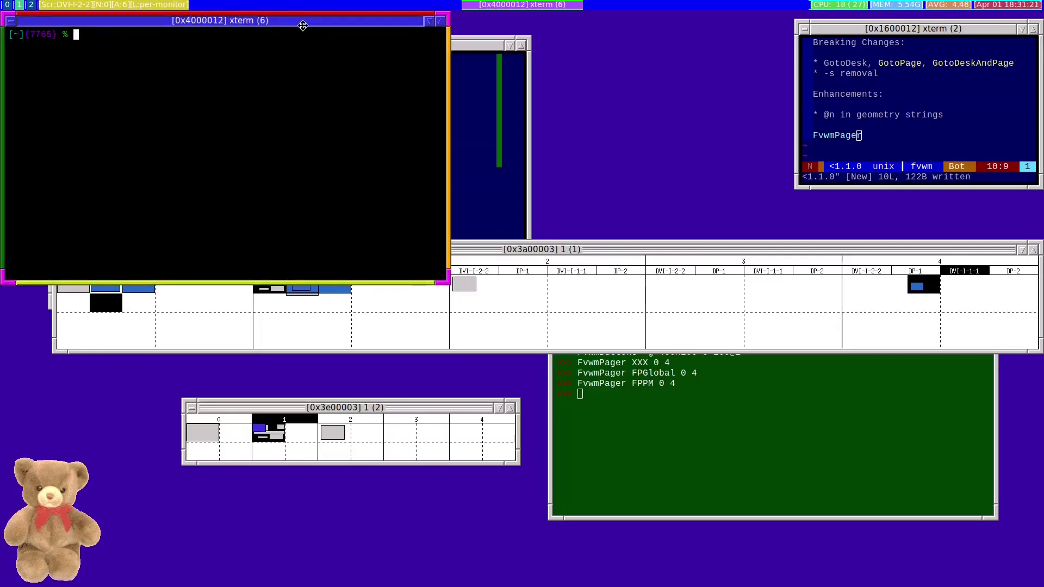
drag(303, 25, 691, 133)
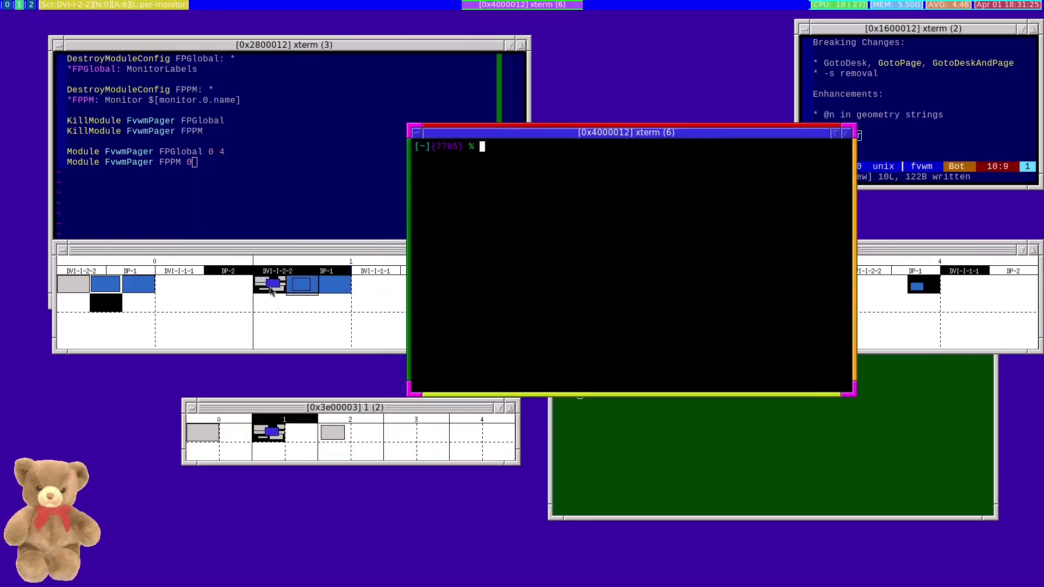
right_click(271, 288)
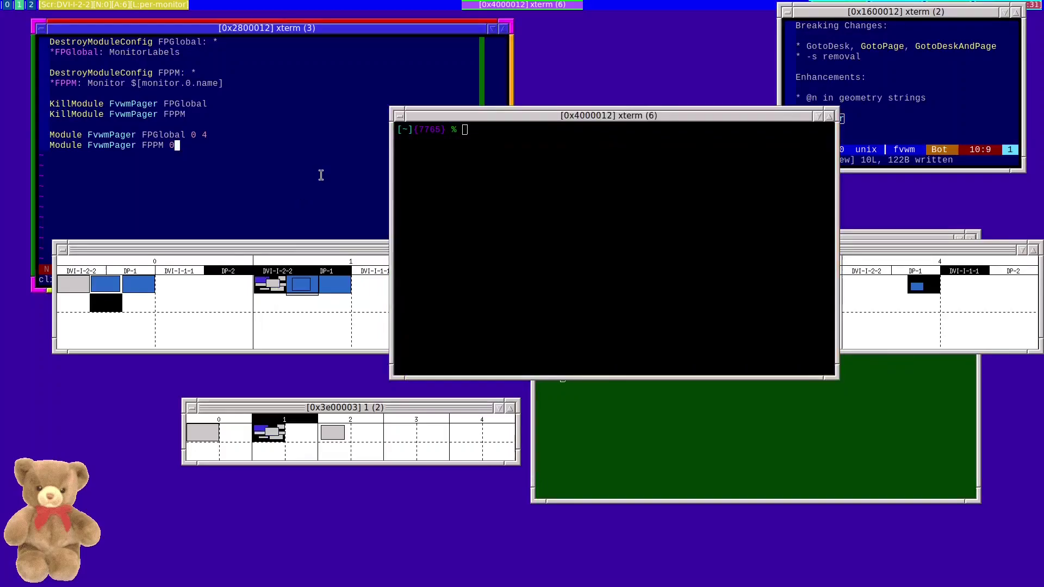
drag(486, 116, 295, 448)
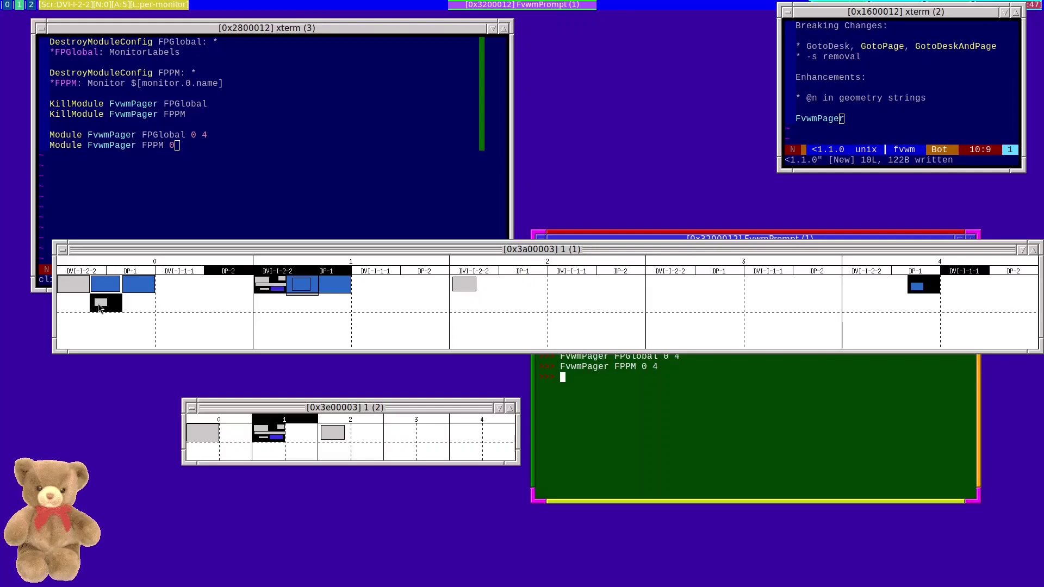
drag(100, 308, 70, 287)
Visit desk 0 in the FPPM pager, then switch back to desk 1
click(205, 431)
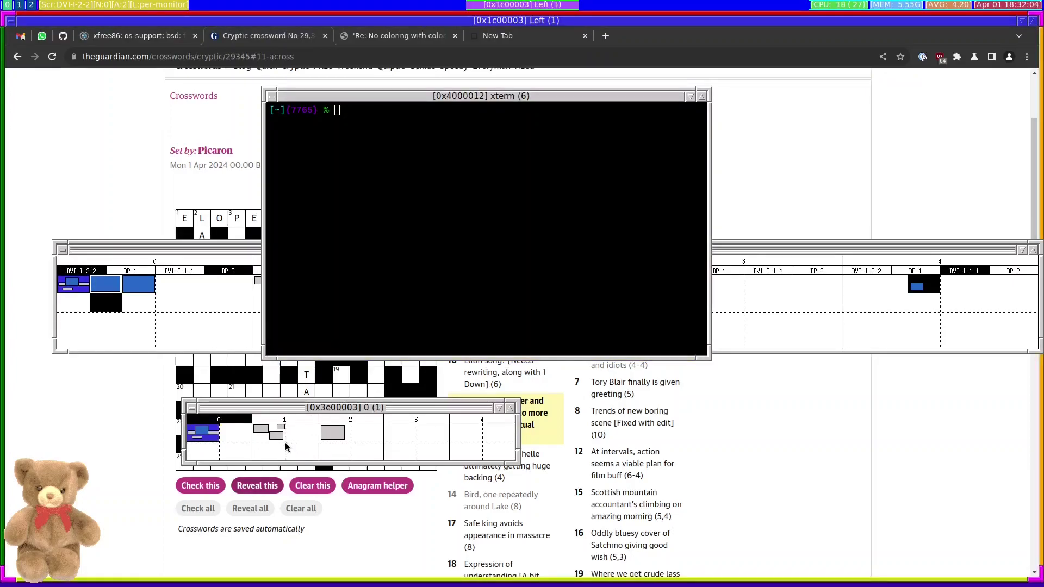
click(273, 435)
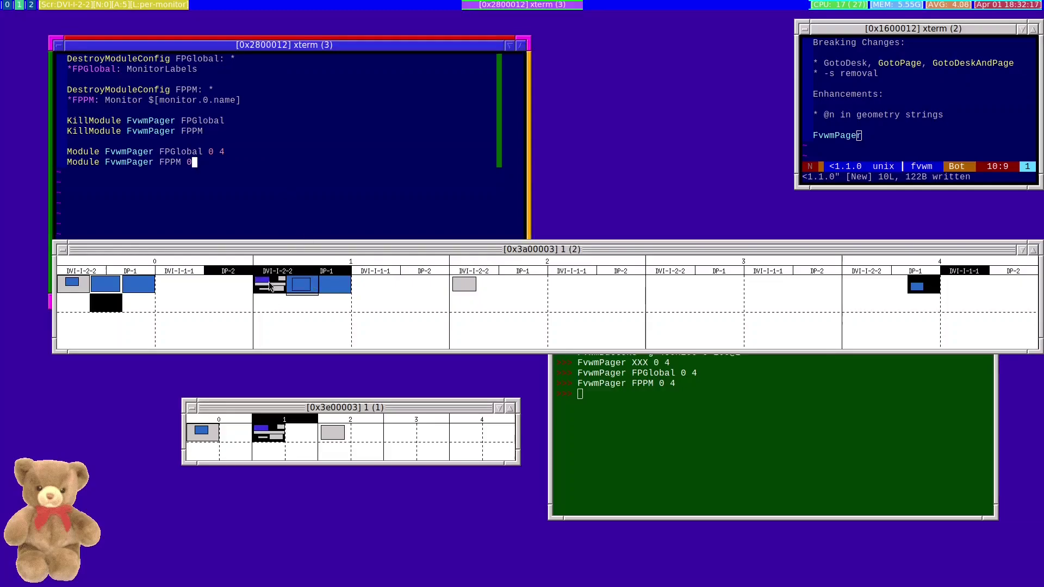
drag(270, 286, 235, 284)
Click the global FvwmPager window to move focus off xterm (3)
click(304, 287)
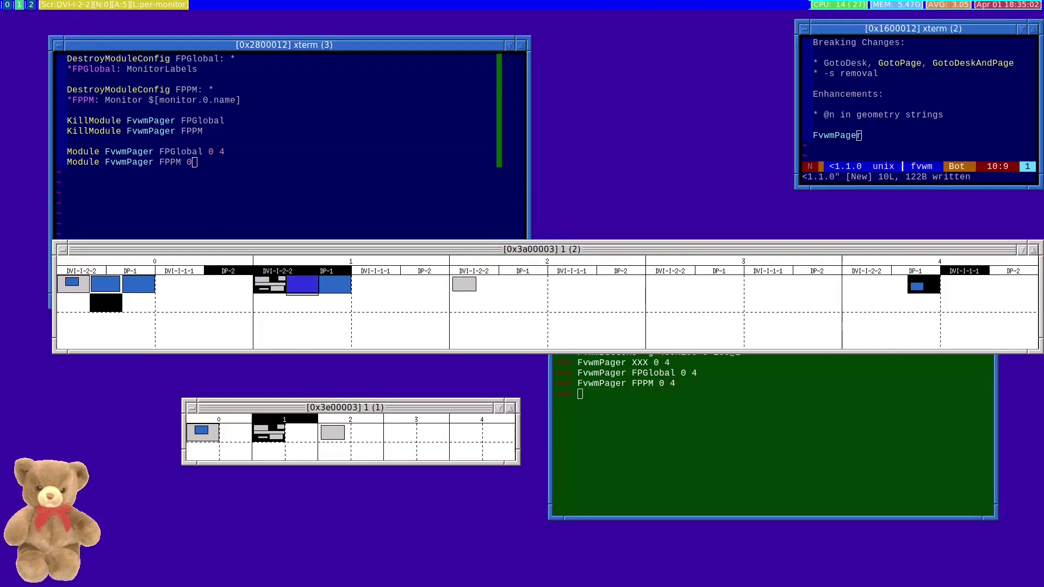